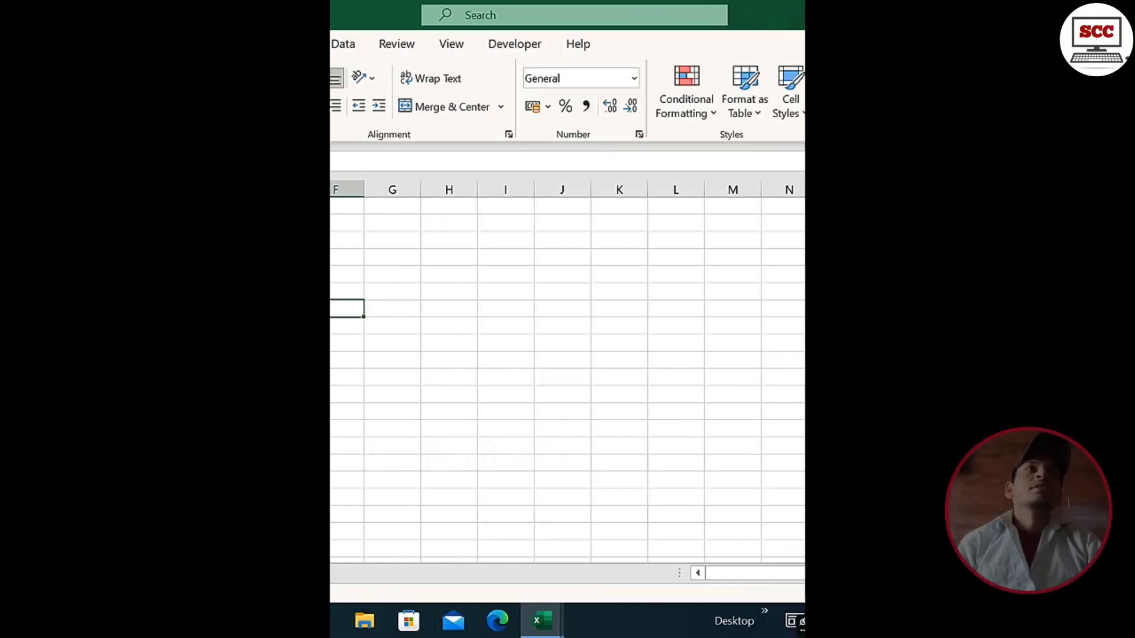
Step: Set the font of the header row B3:G3 on Sheet1 to Algerian
click(95, 572)
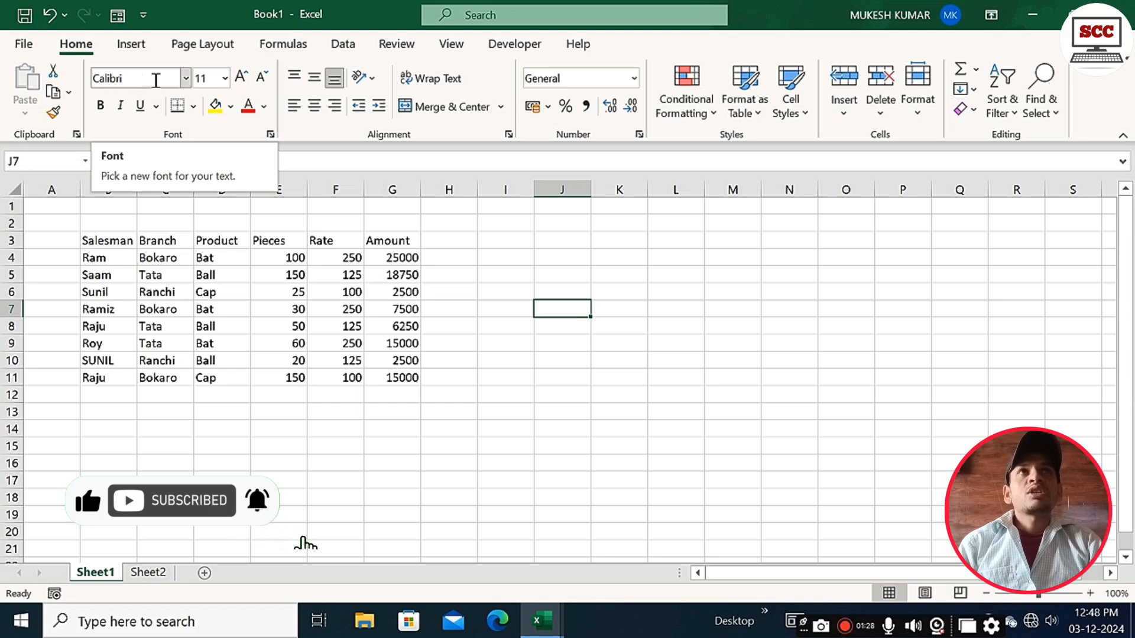
click(185, 81)
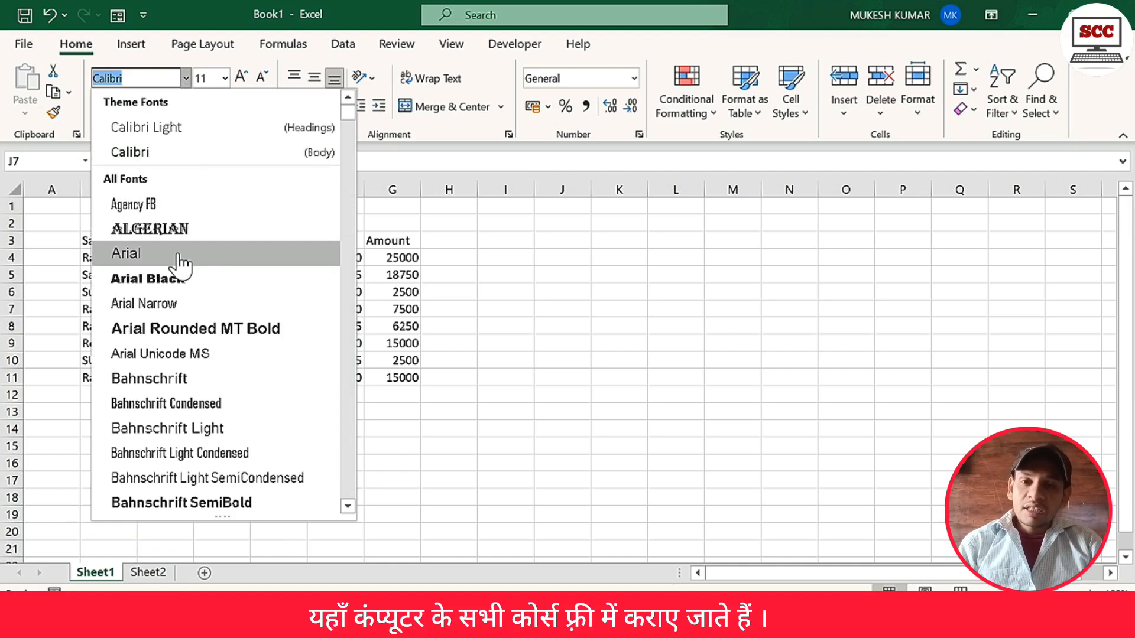
click(433, 260)
scroll(281, 248, up, 5)
drag(158, 288, 675, 288)
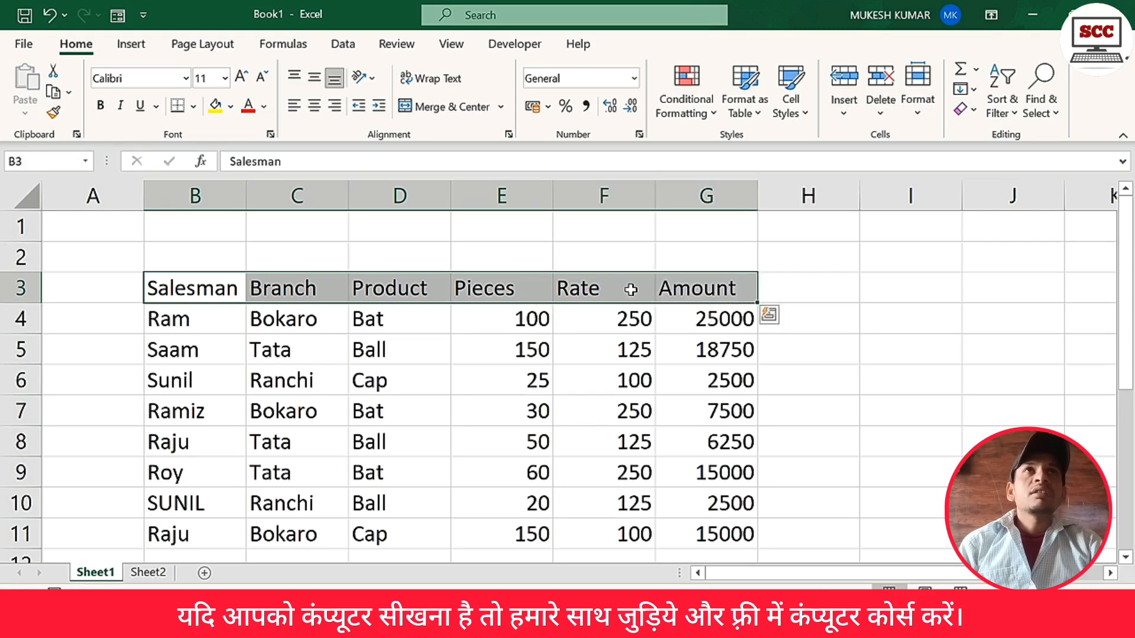
click(187, 79)
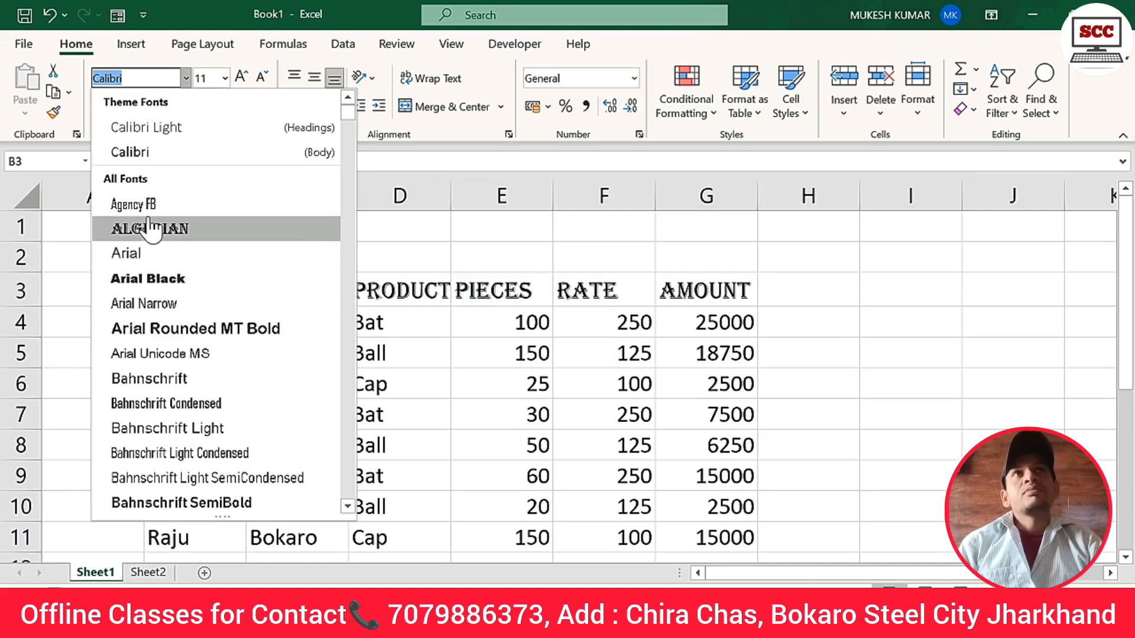
click(149, 229)
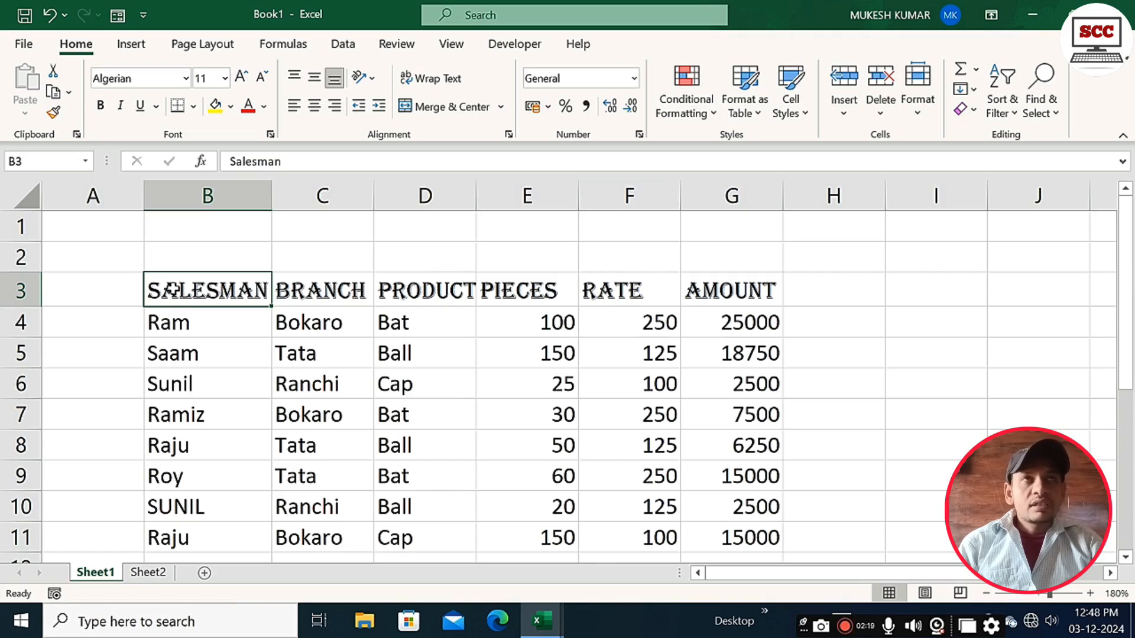
Step: Set the font size of the whole table B3:G11 to 14, and enlarge it further to 18
drag(156, 290, 726, 521)
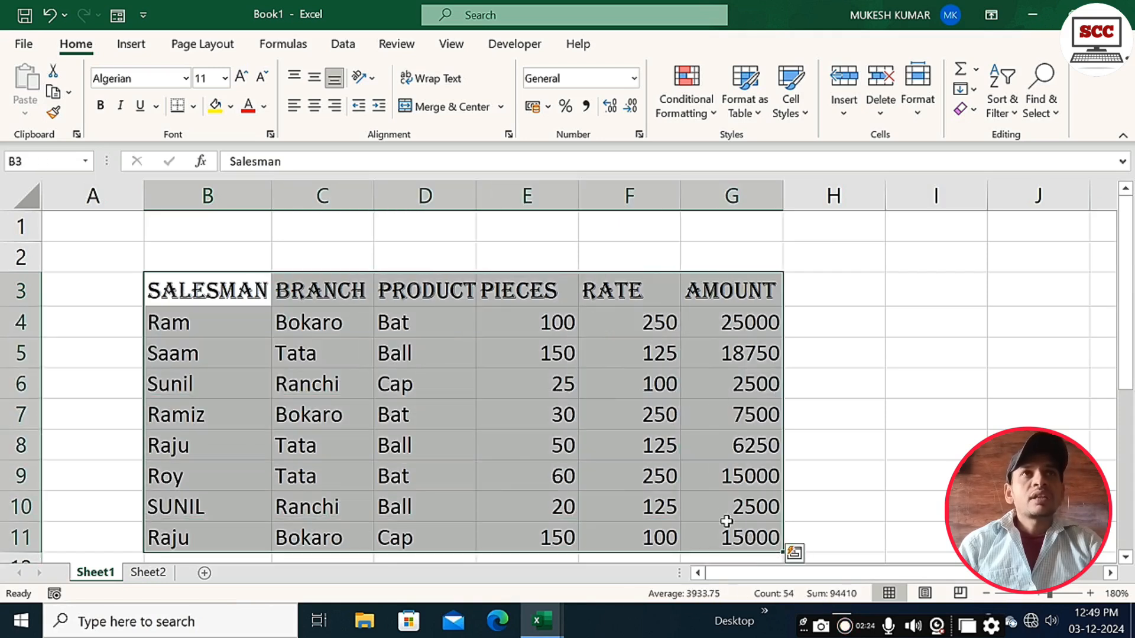
click(225, 79)
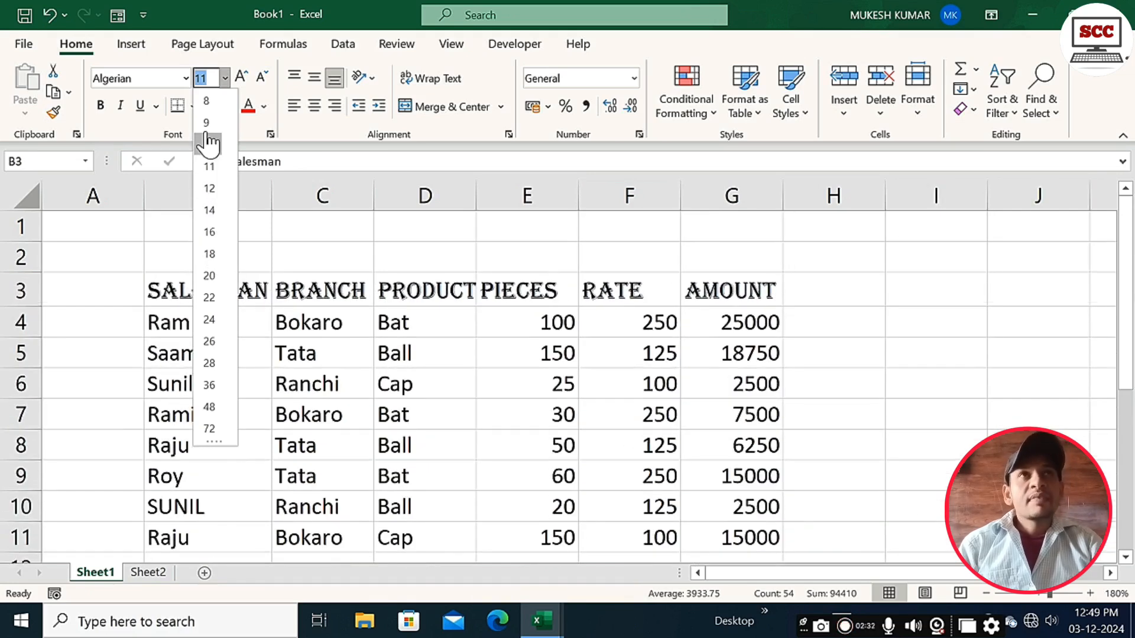
click(209, 210)
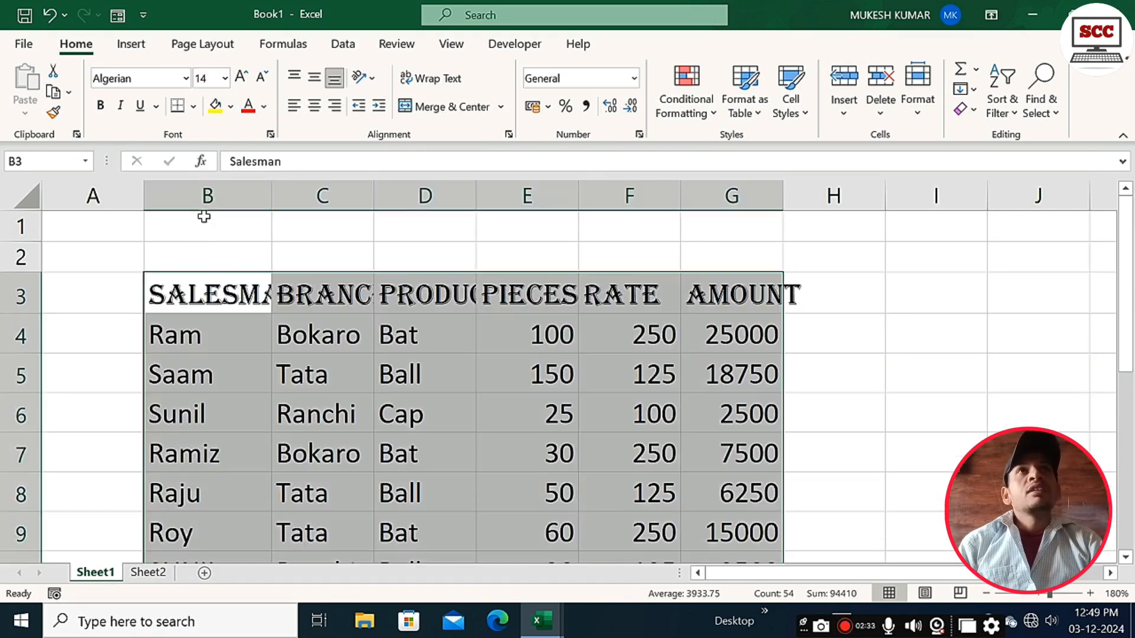
click(241, 78)
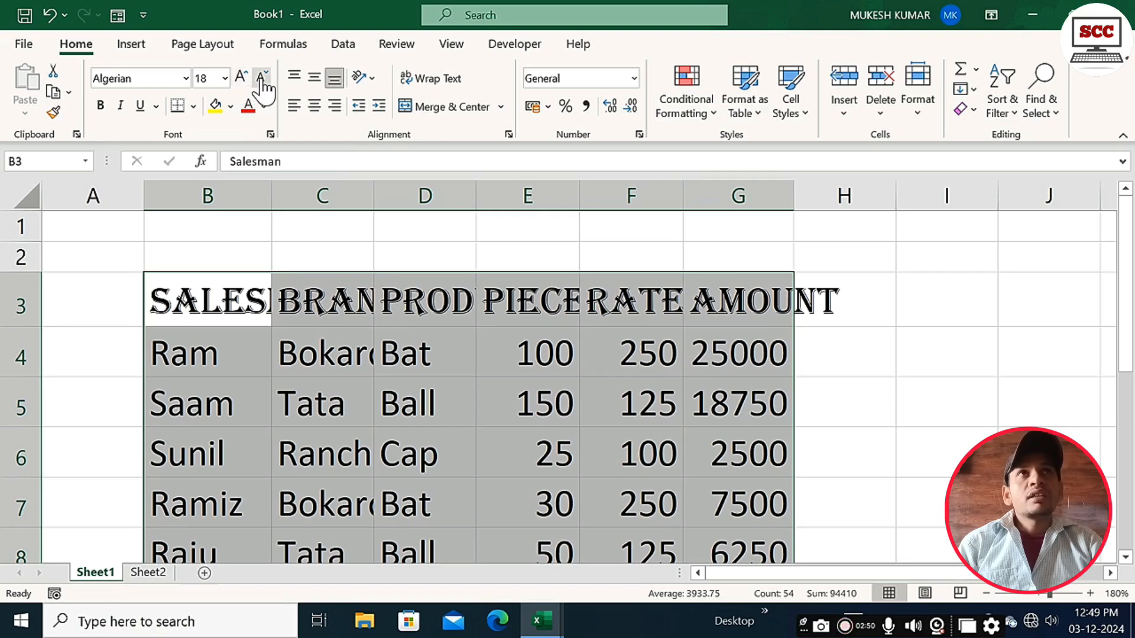
Step: Reduce the font size of the whole table B3:G11 to 9
click(261, 78)
click(261, 78)
click(260, 78)
click(260, 78)
click(261, 78)
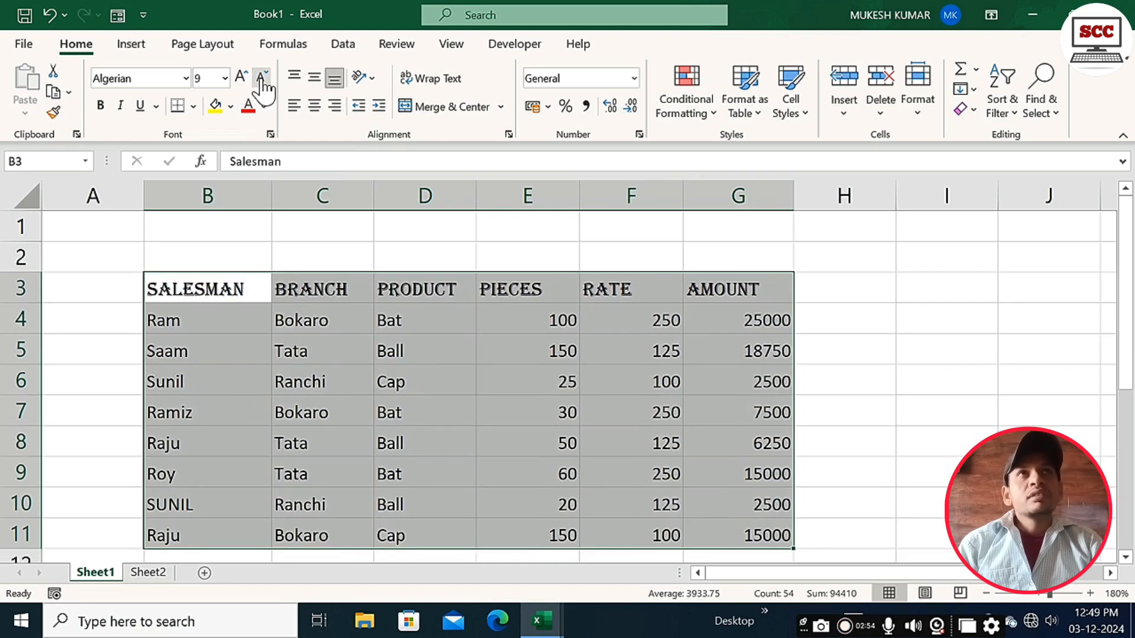
click(241, 78)
click(265, 79)
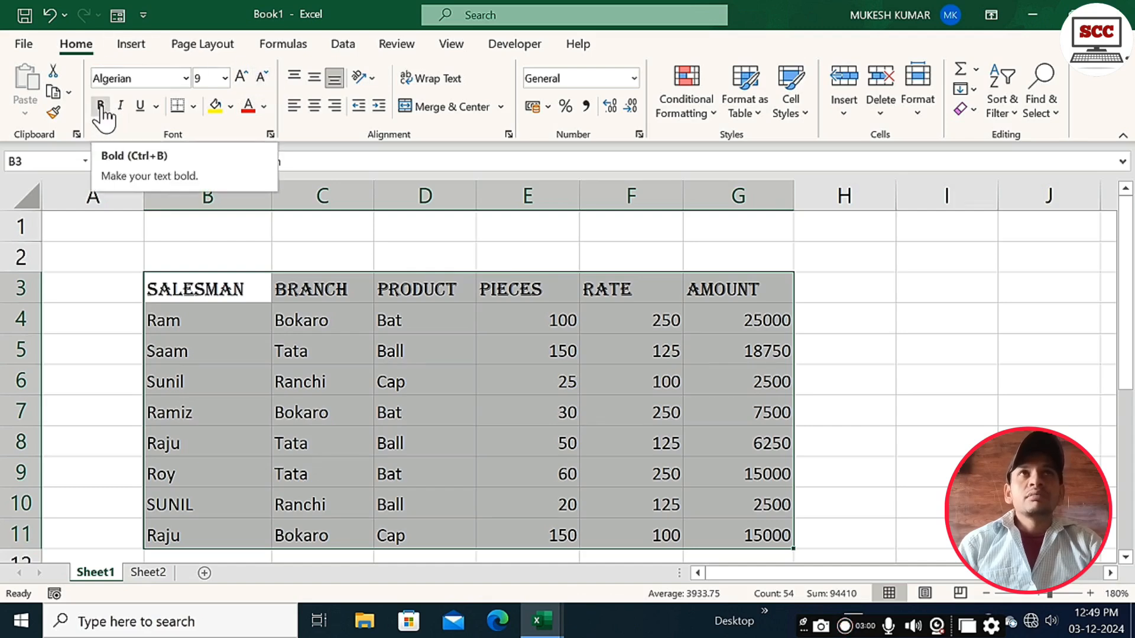
click(197, 307)
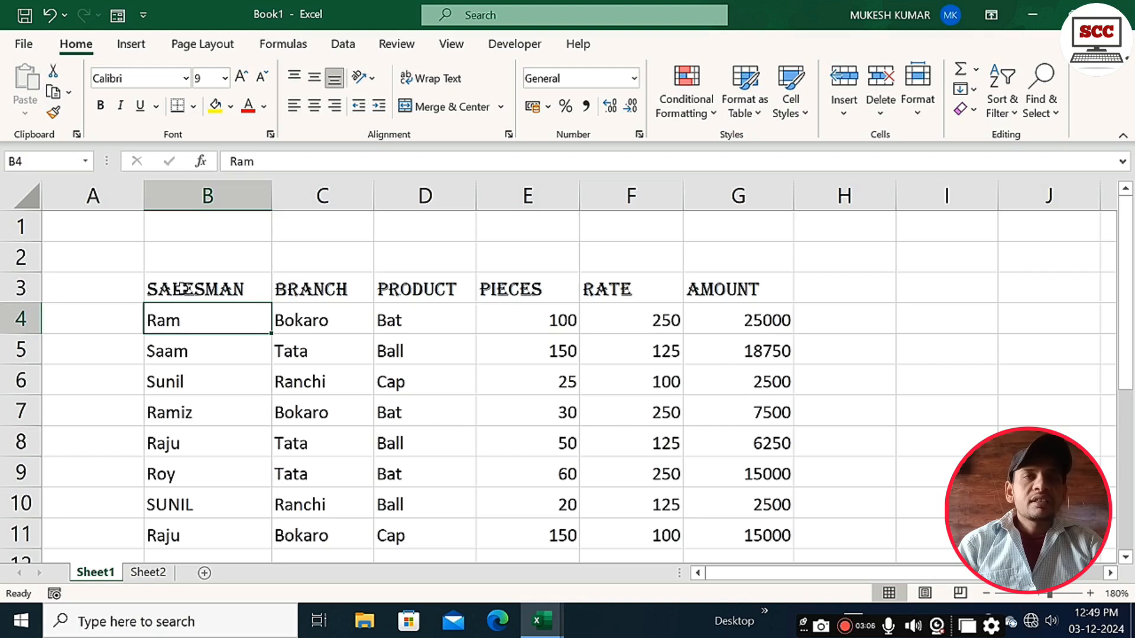
Step: Make the header row B3:G3 bold
drag(183, 289, 729, 291)
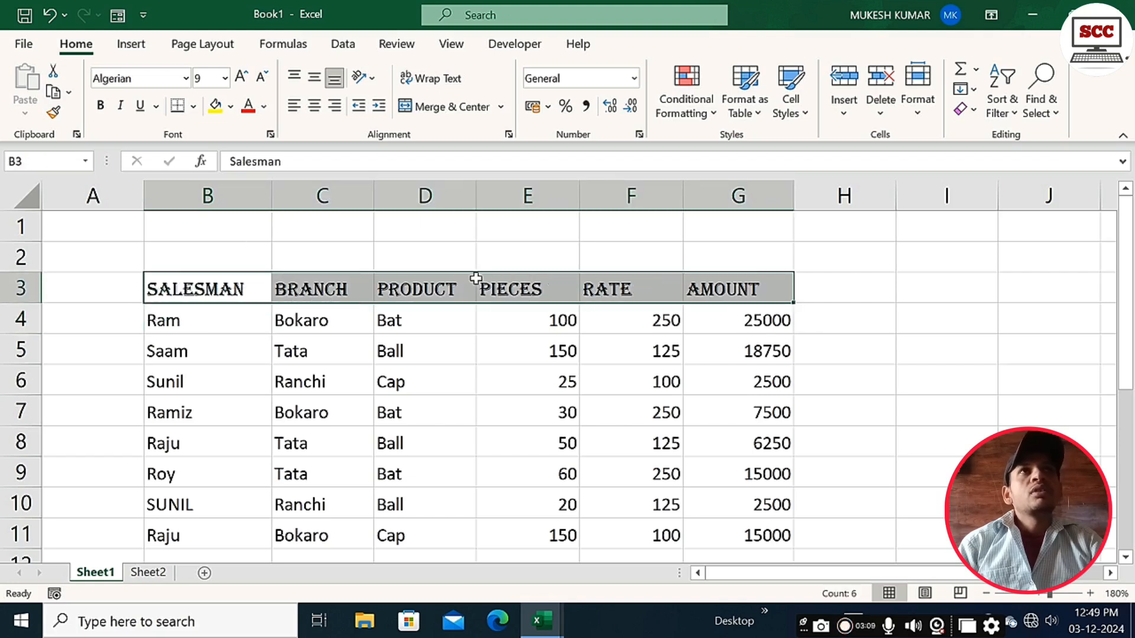
click(101, 109)
click(225, 314)
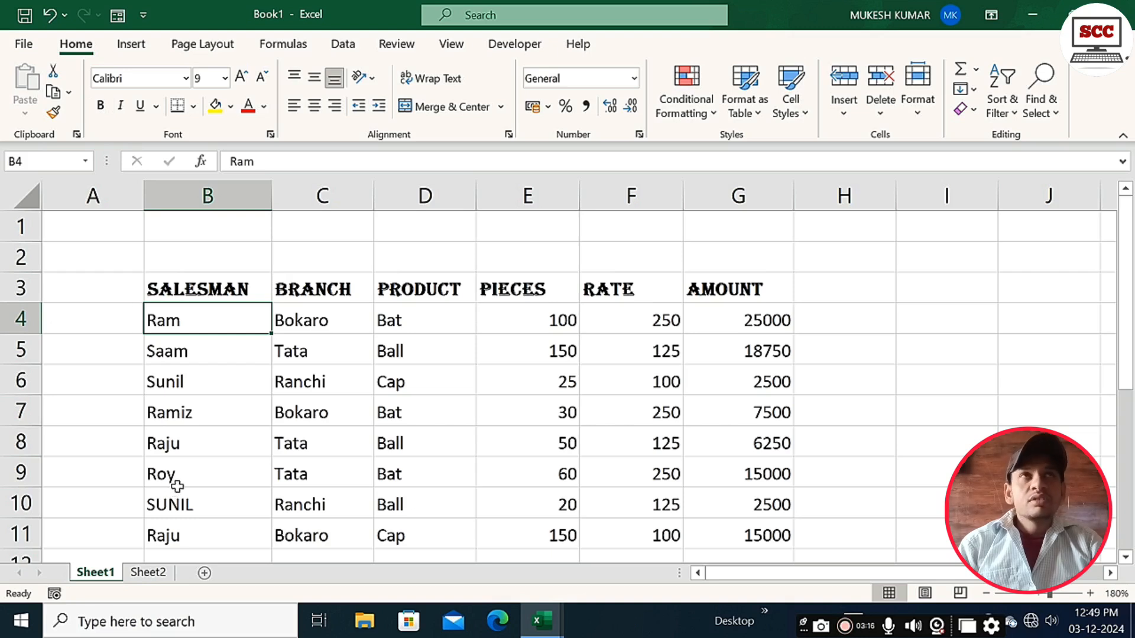
Step: Italicize the header row B3:G3
drag(178, 288, 691, 289)
click(120, 105)
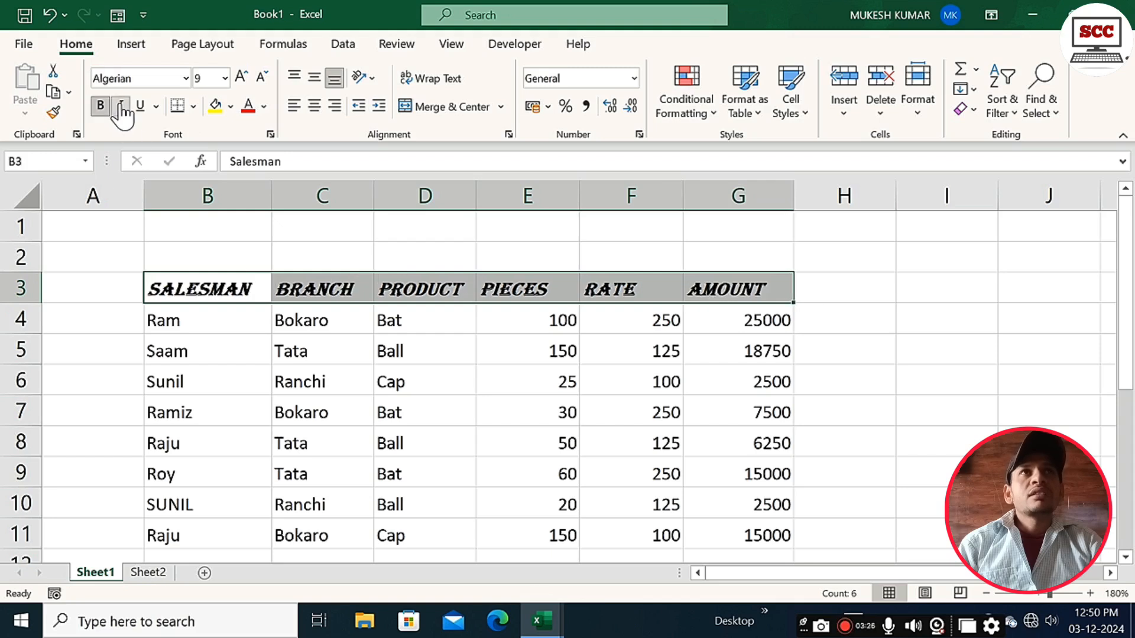
click(340, 314)
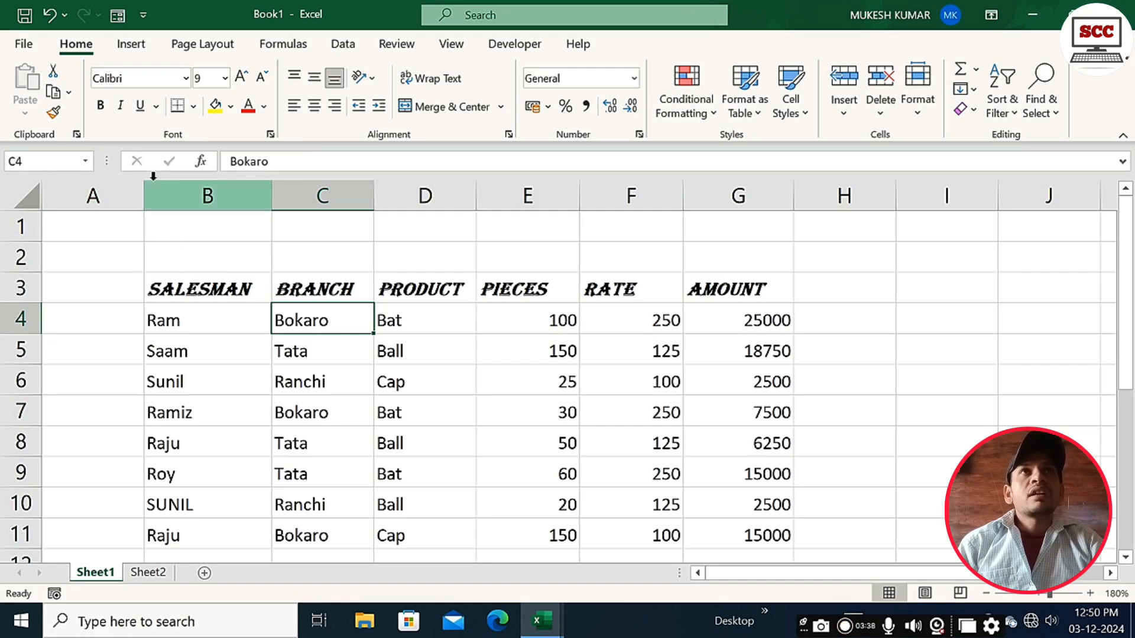
Step: Apply a single underline to the header row B3:G3 and change it to a double underline
drag(182, 289, 724, 278)
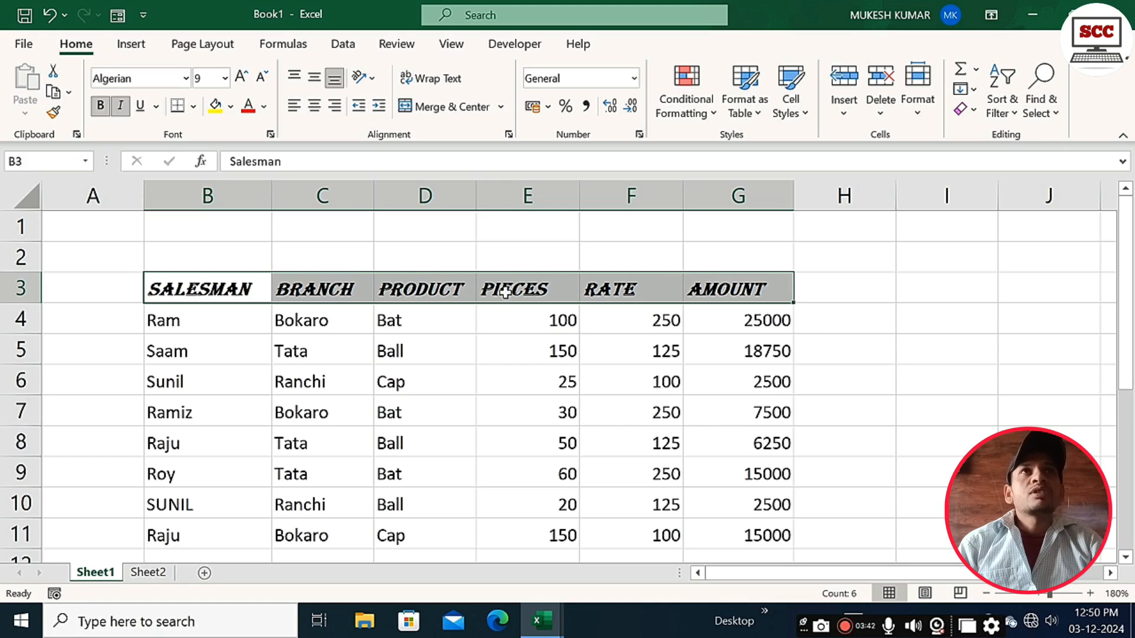
click(156, 106)
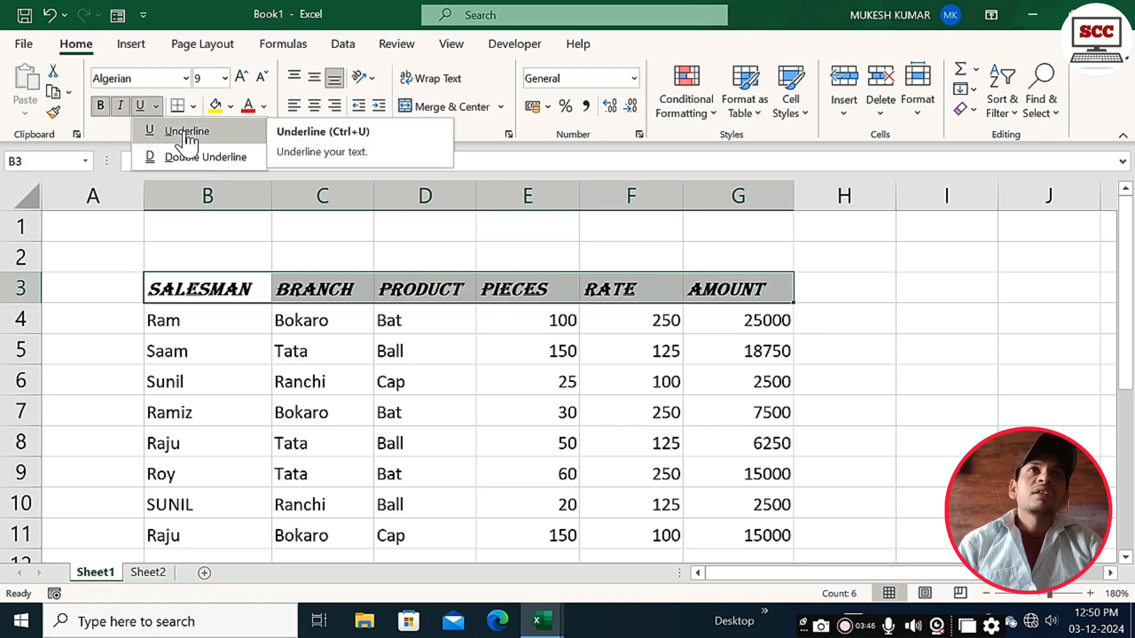
click(184, 132)
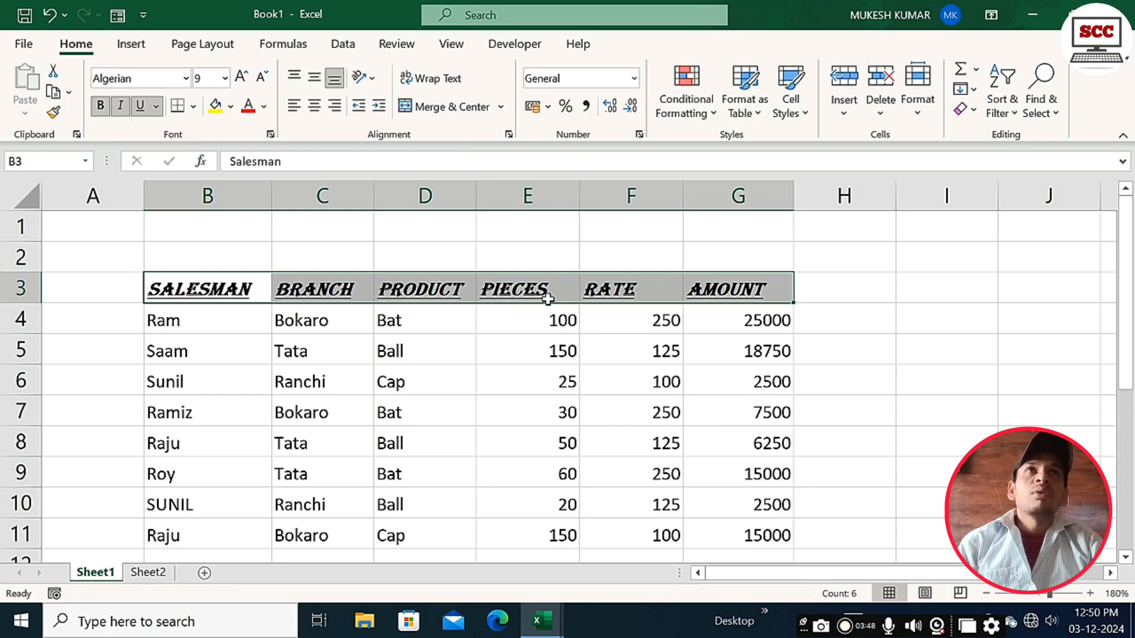
click(156, 107)
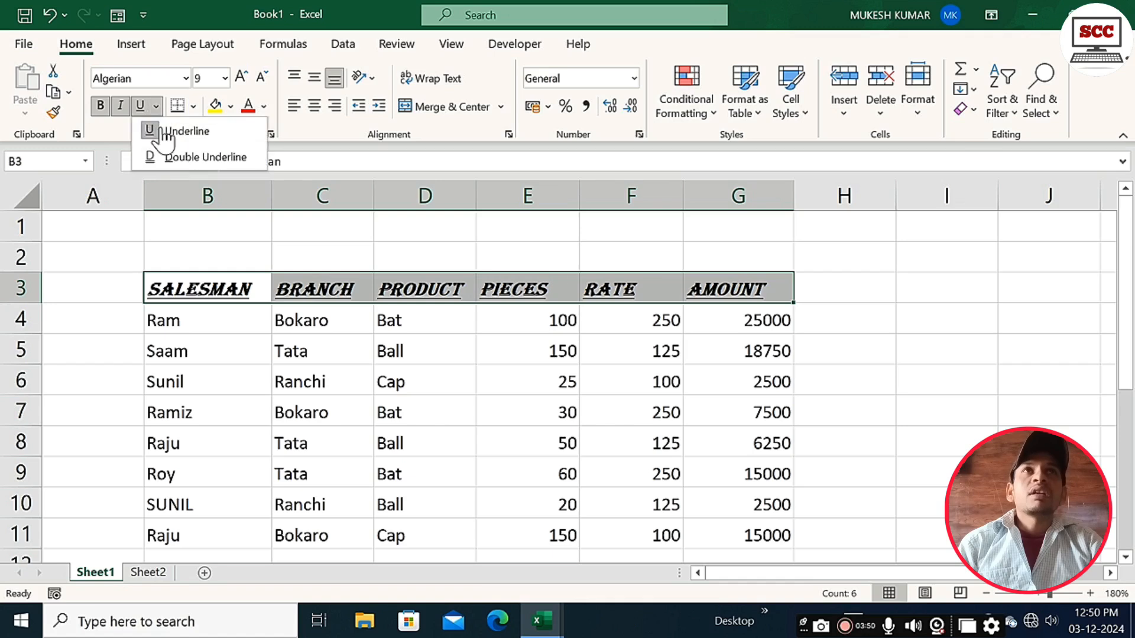
click(208, 158)
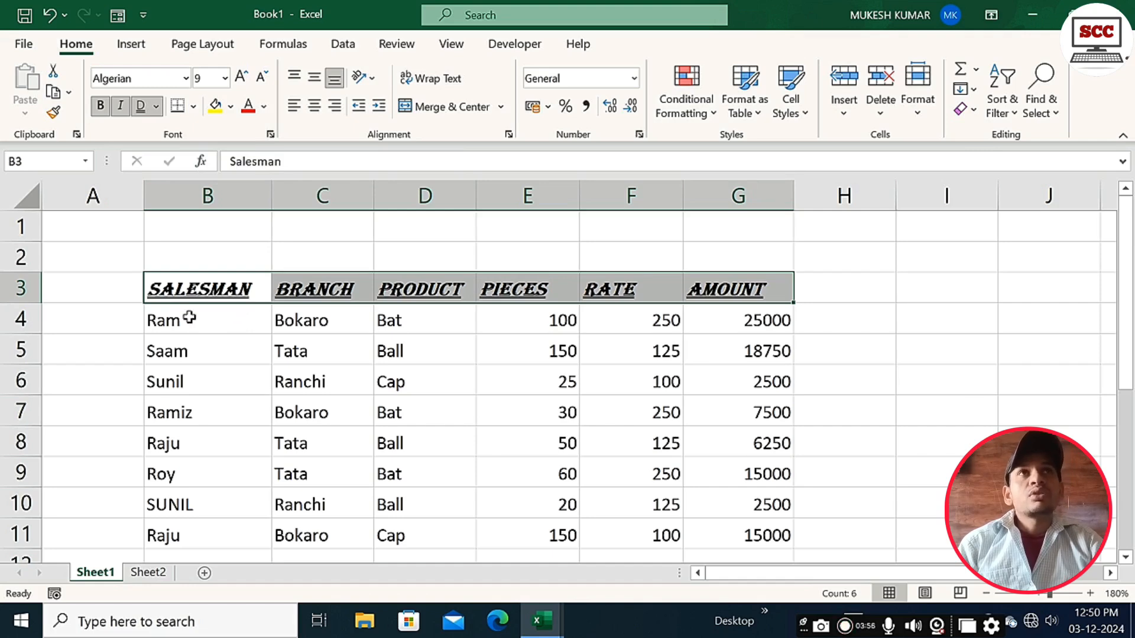
Step: Switch the header row's underline style to single and back to double
click(156, 106)
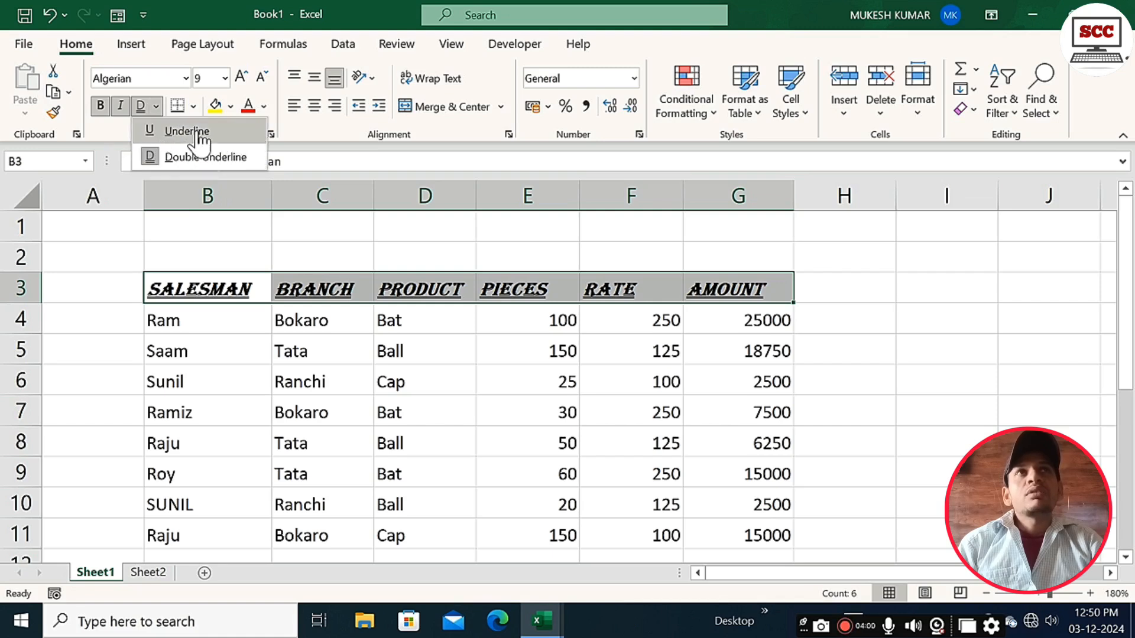
click(172, 135)
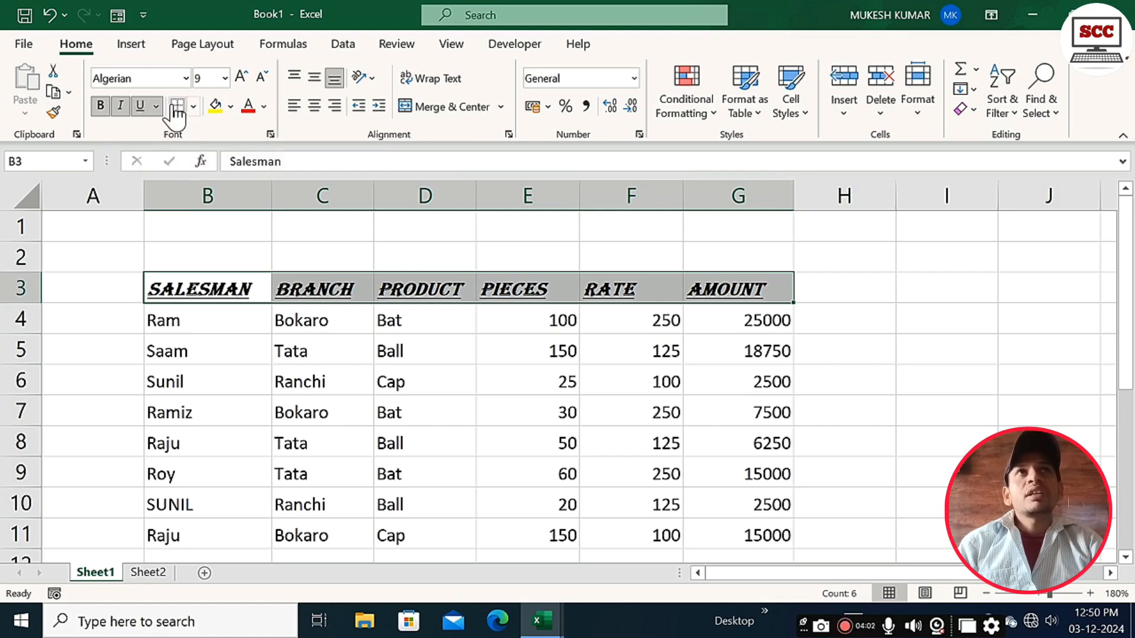
click(156, 106)
click(191, 160)
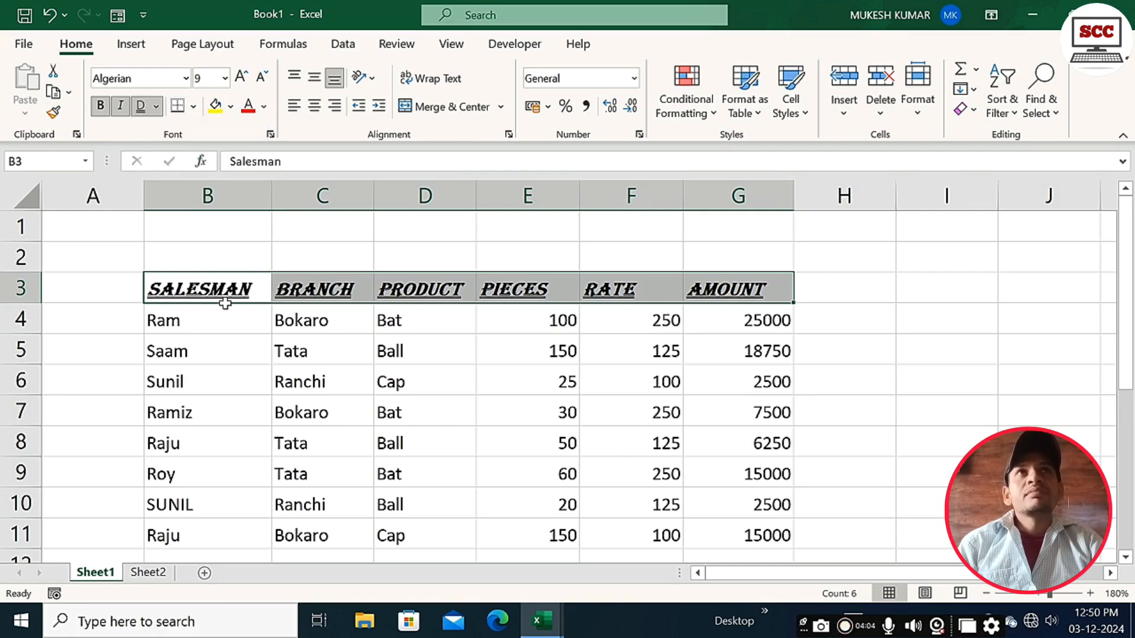
Step: Remove the double underline from the header row B3:G3
click(156, 106)
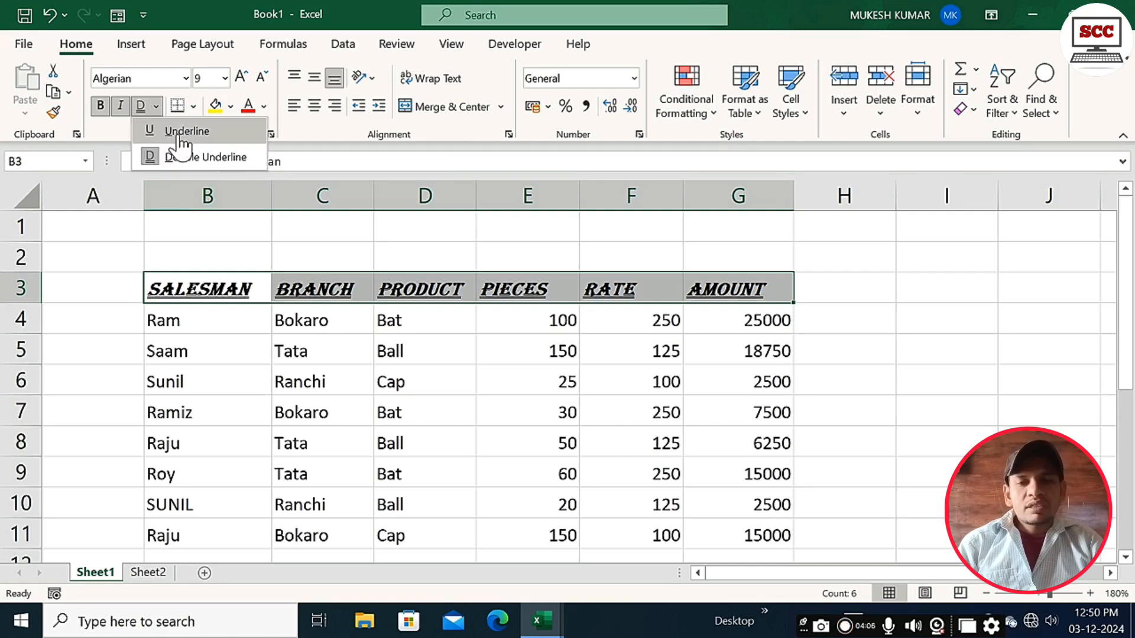
click(172, 156)
click(201, 316)
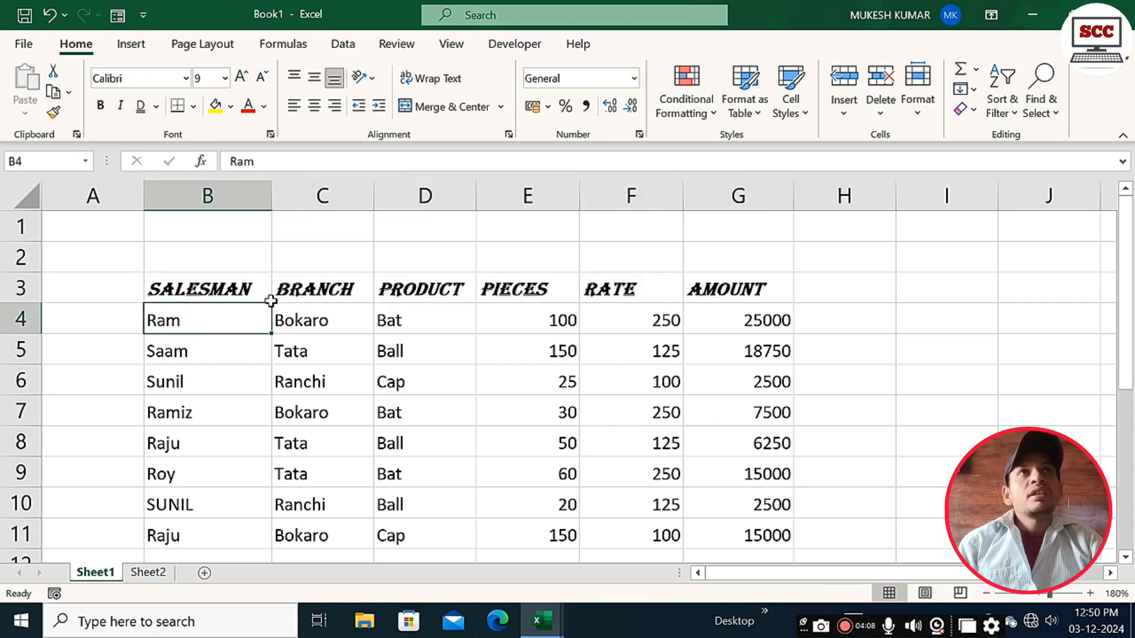
Step: Remove the italic formatting from the header row B3:G3 and fill it with light green
drag(183, 289, 738, 287)
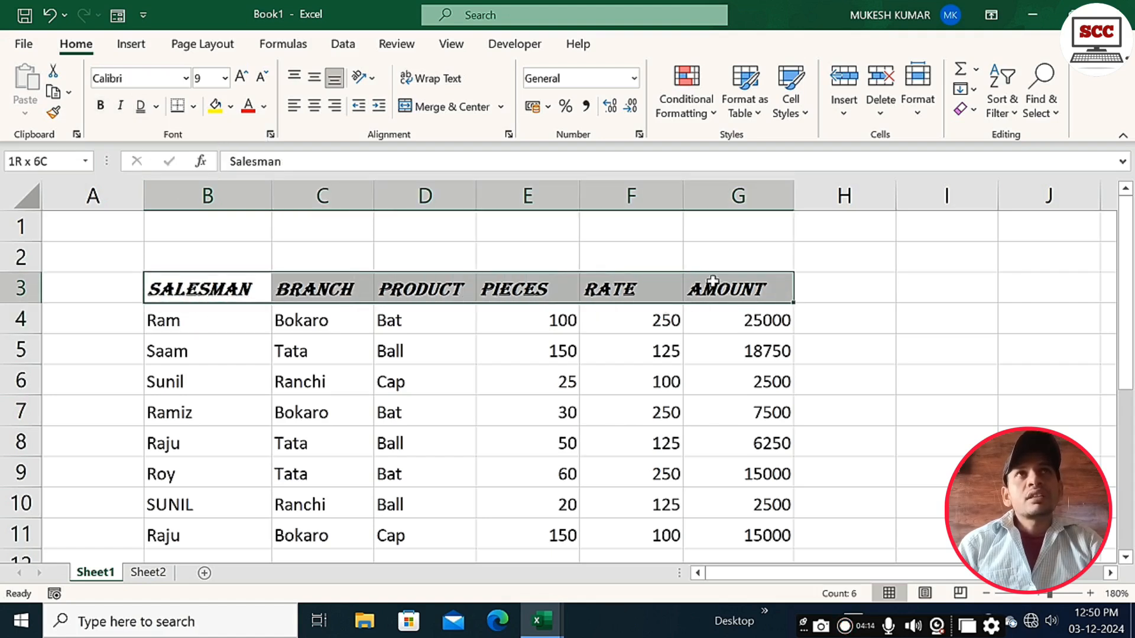
click(121, 107)
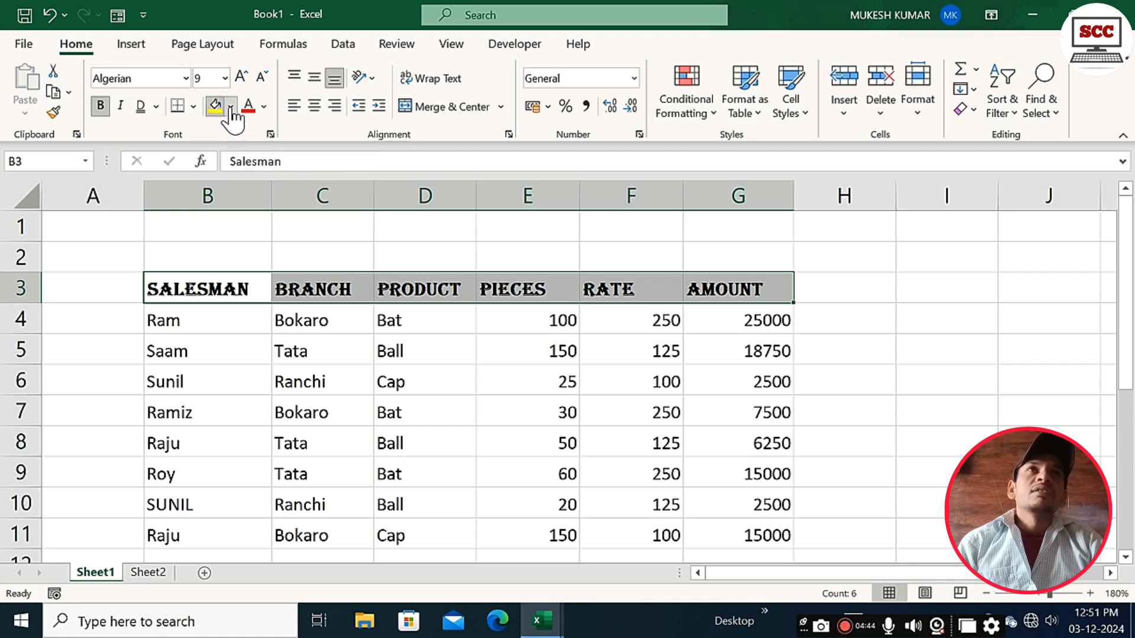
click(231, 107)
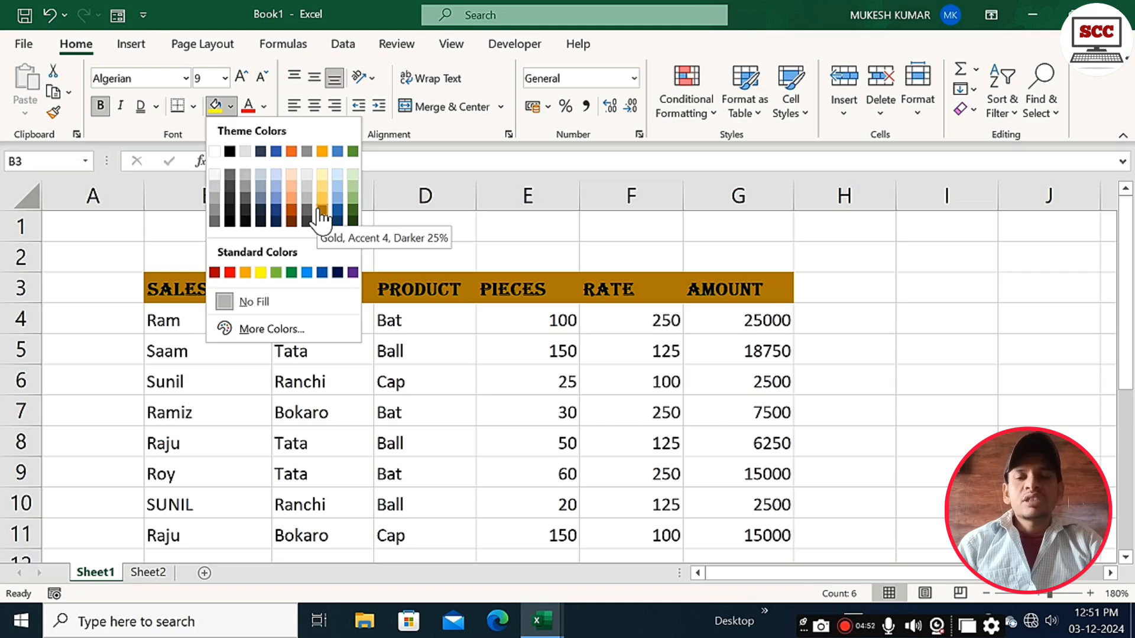
click(352, 189)
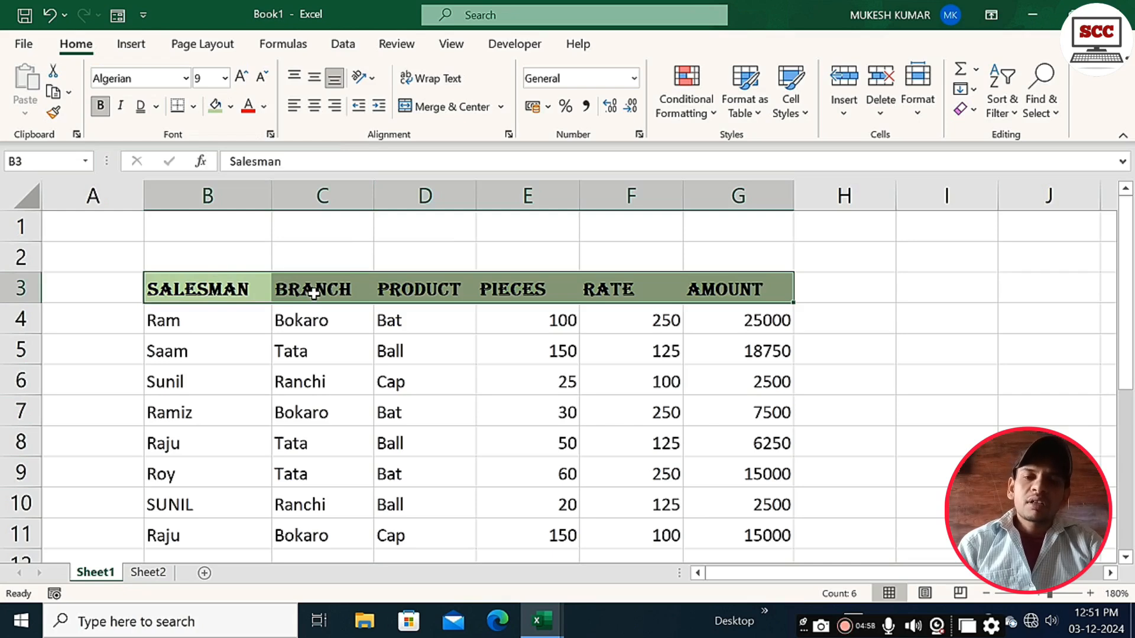
click(235, 384)
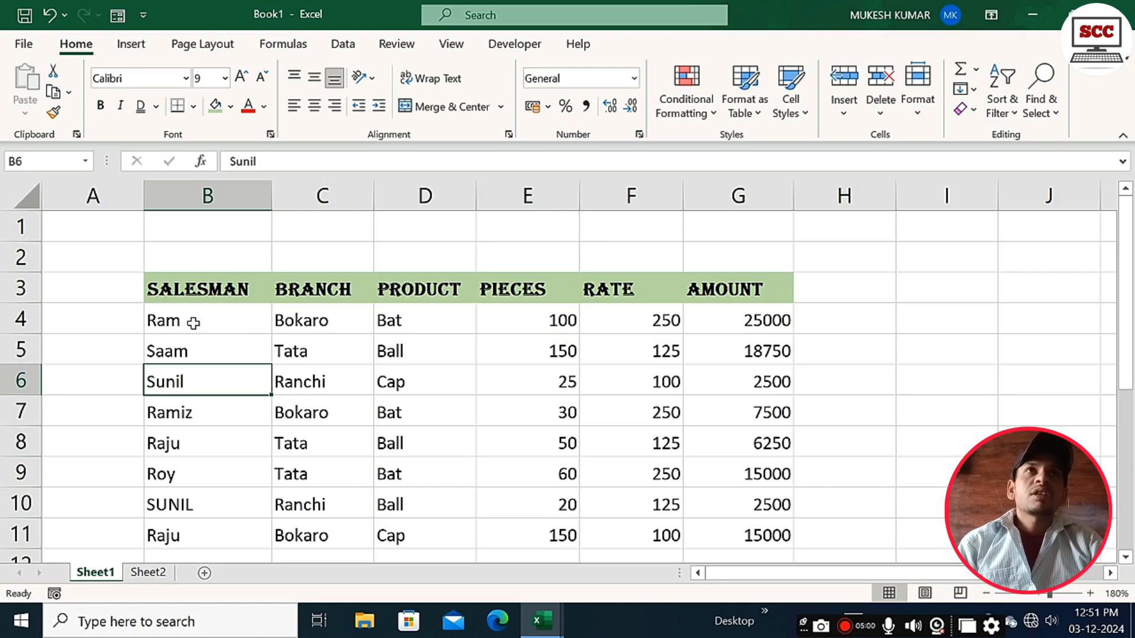
Step: Fill the data cells B4:G11 with a light orange theme color
drag(190, 317, 730, 535)
click(230, 107)
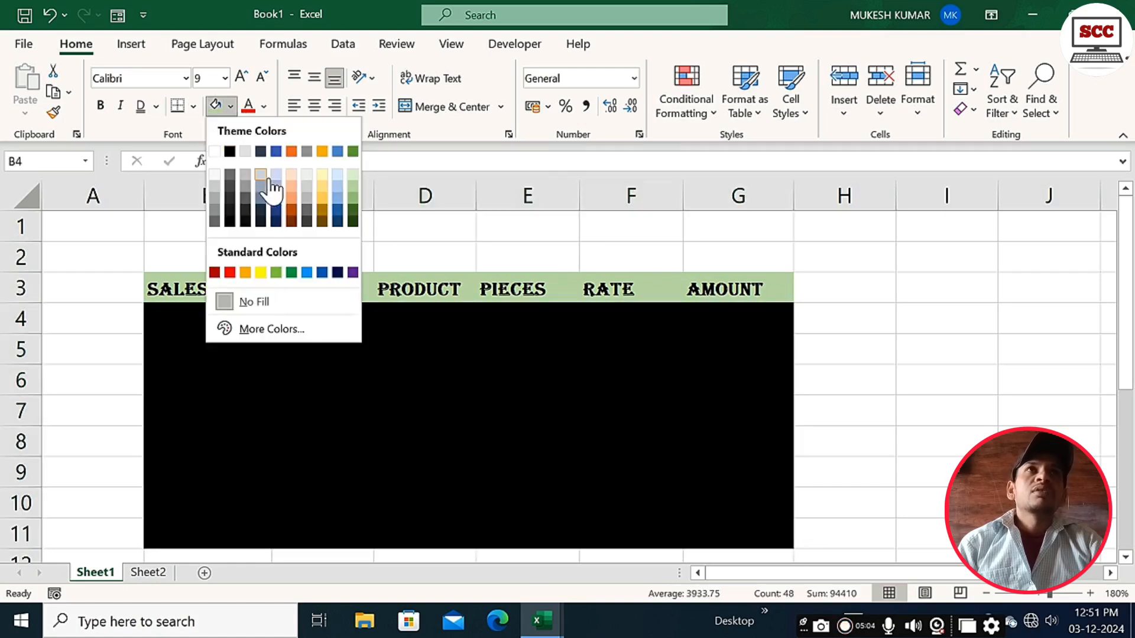
click(289, 178)
click(322, 351)
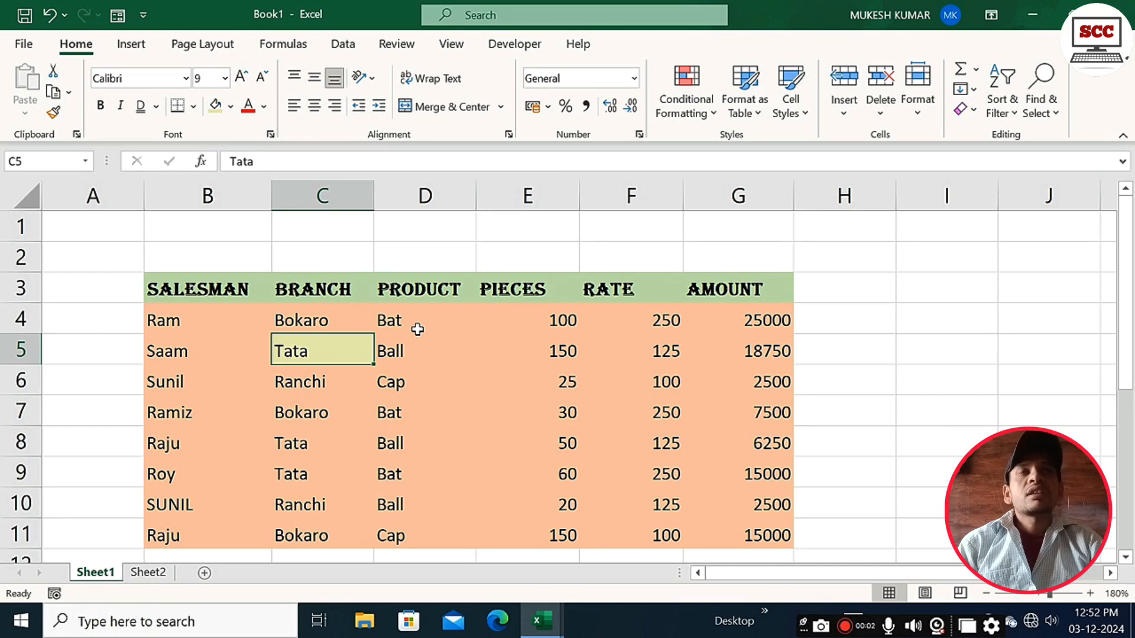
Step: Select the data cells B4:G11 and pick a yellow-green from the standard palette of additional fill colors
click(258, 363)
drag(182, 313, 733, 525)
click(230, 107)
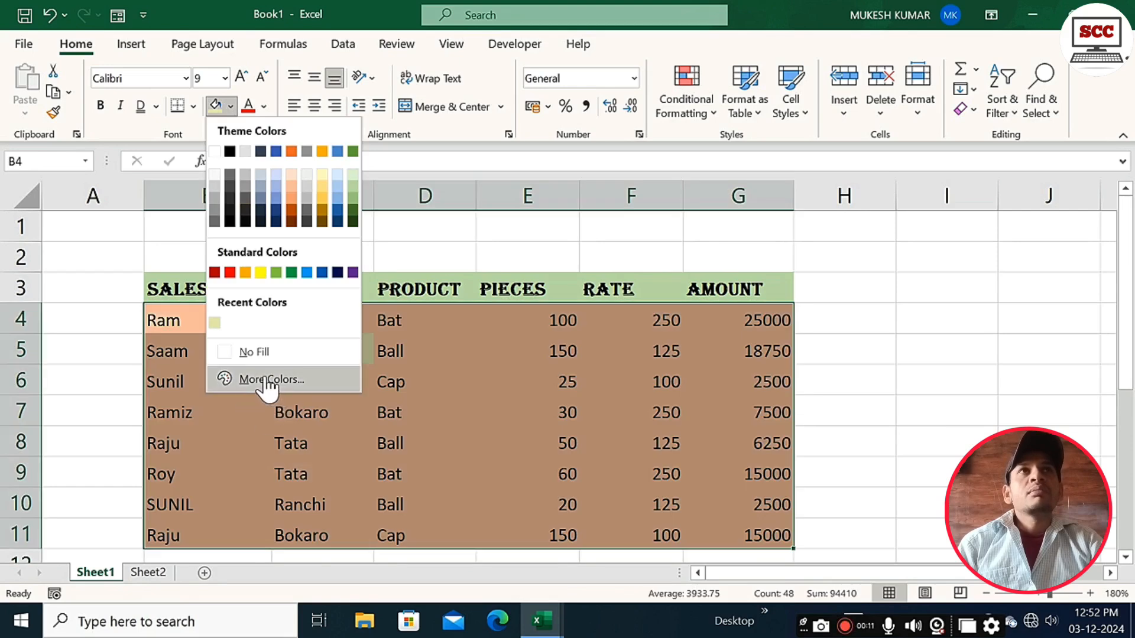
click(268, 381)
click(328, 334)
click(334, 343)
click(337, 334)
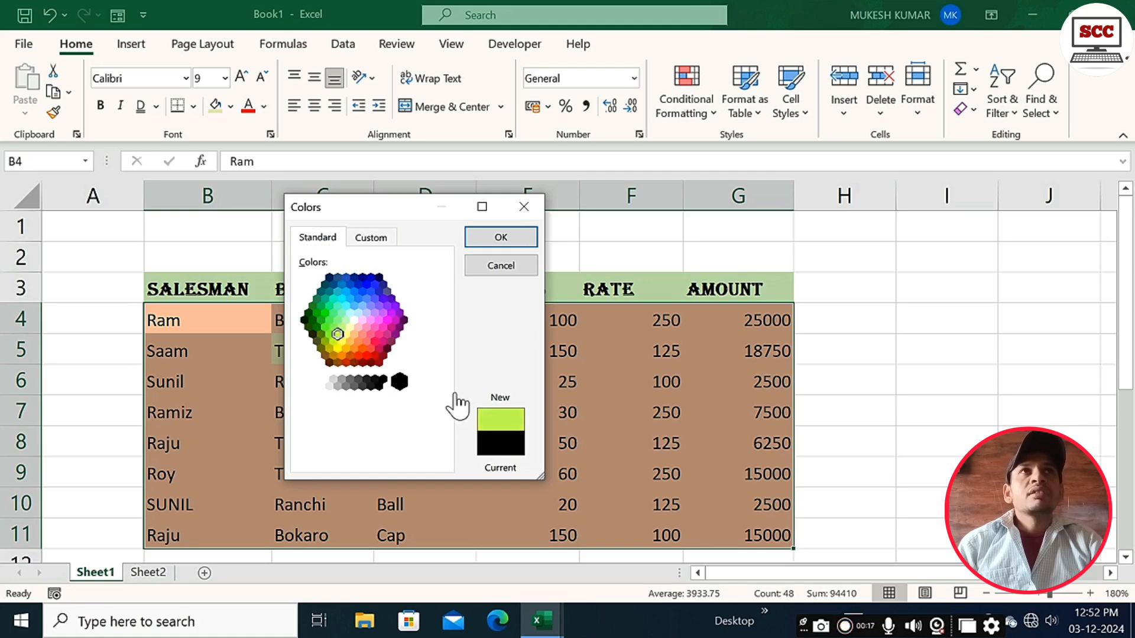
Step: Fill the data cells B4:G11 with a custom pink, RGB 243, 115, 200 (#F373C8)
click(372, 238)
click(371, 296)
click(366, 308)
click(410, 284)
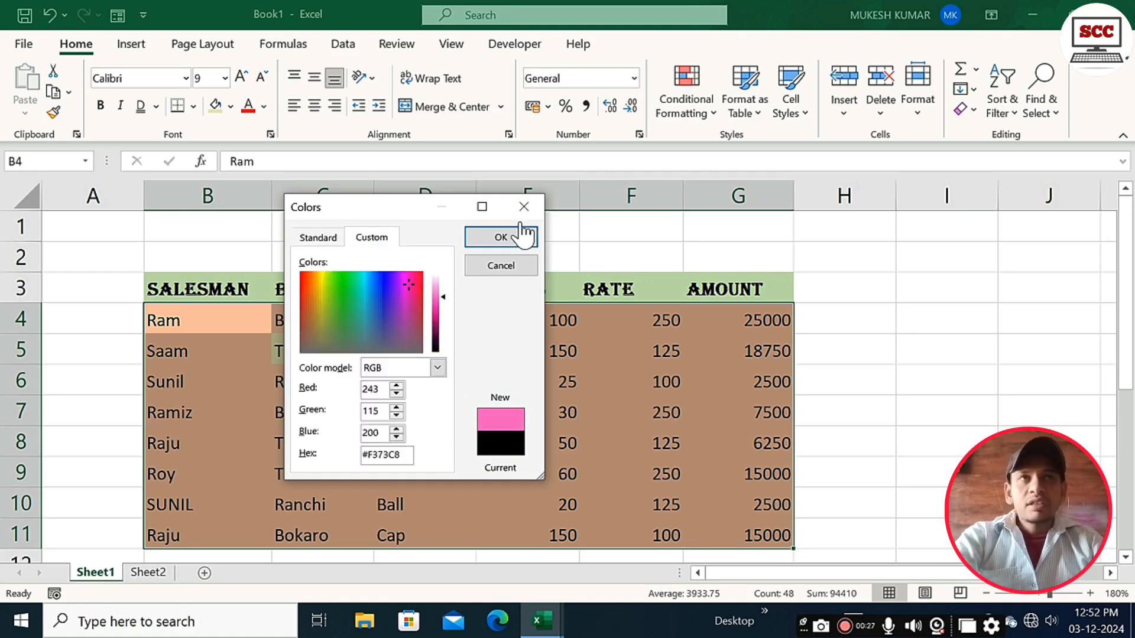
click(510, 238)
click(347, 399)
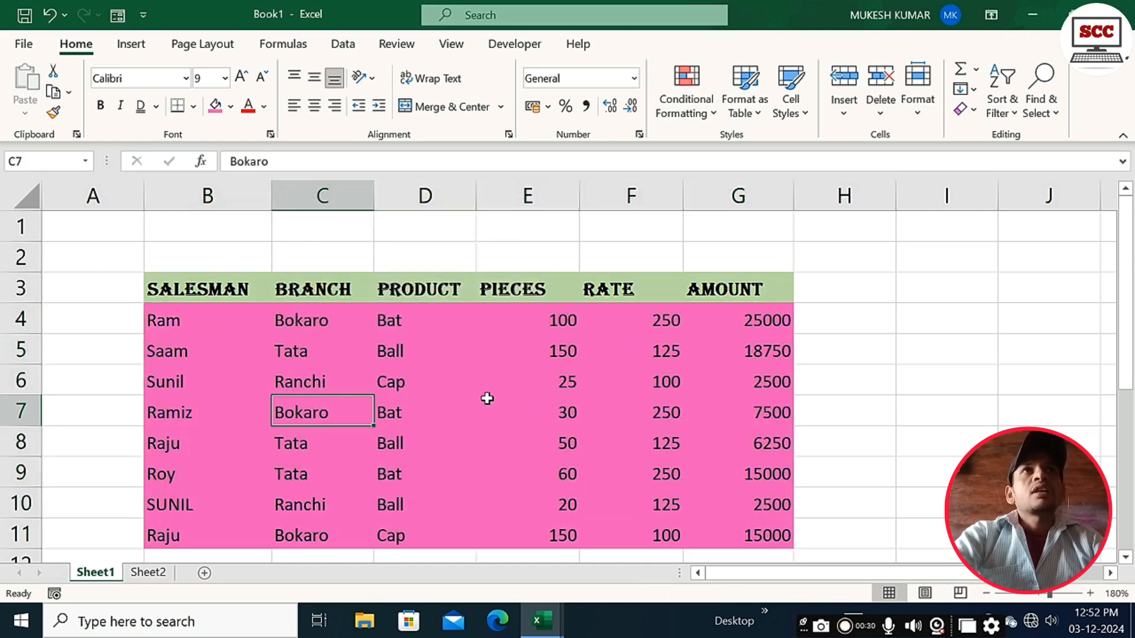
Step: Set the font color of the header row B3:G3 to standard red
drag(192, 290, 721, 542)
drag(195, 303, 711, 292)
click(264, 107)
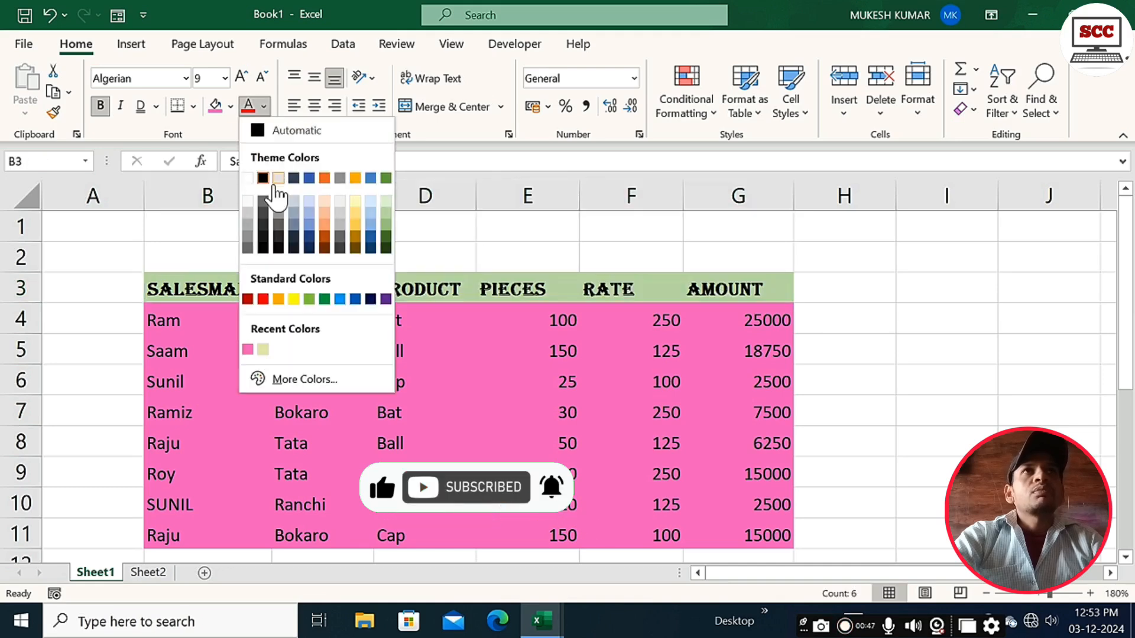
click(264, 299)
Step: Set the font color of the data cells B4:G11 to white
drag(152, 321, 729, 537)
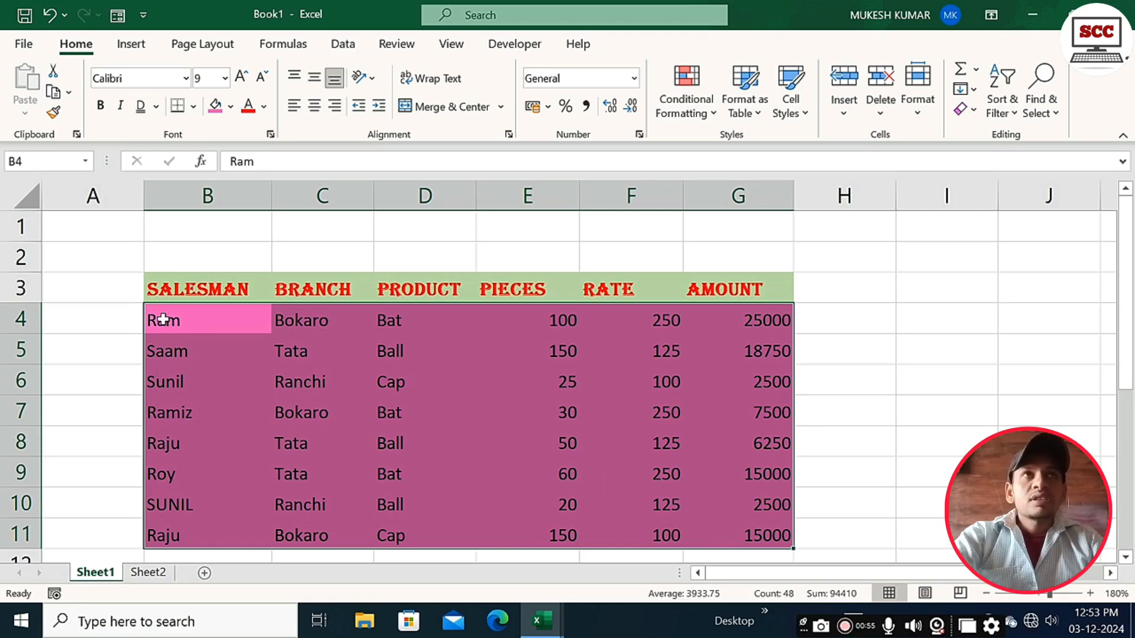
click(263, 107)
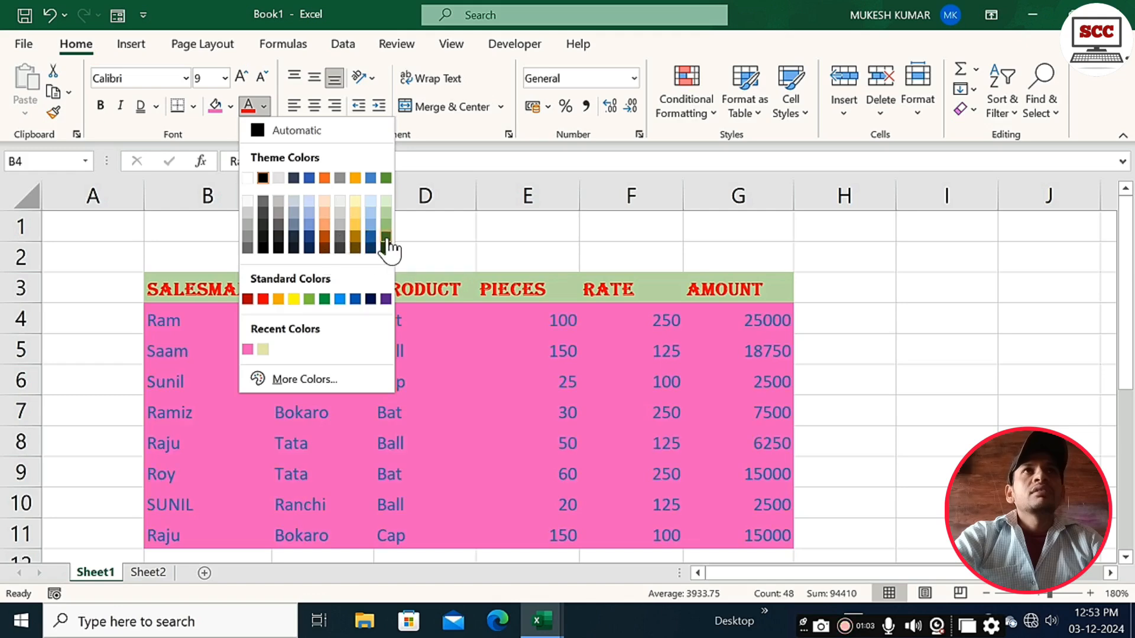
click(248, 178)
click(259, 369)
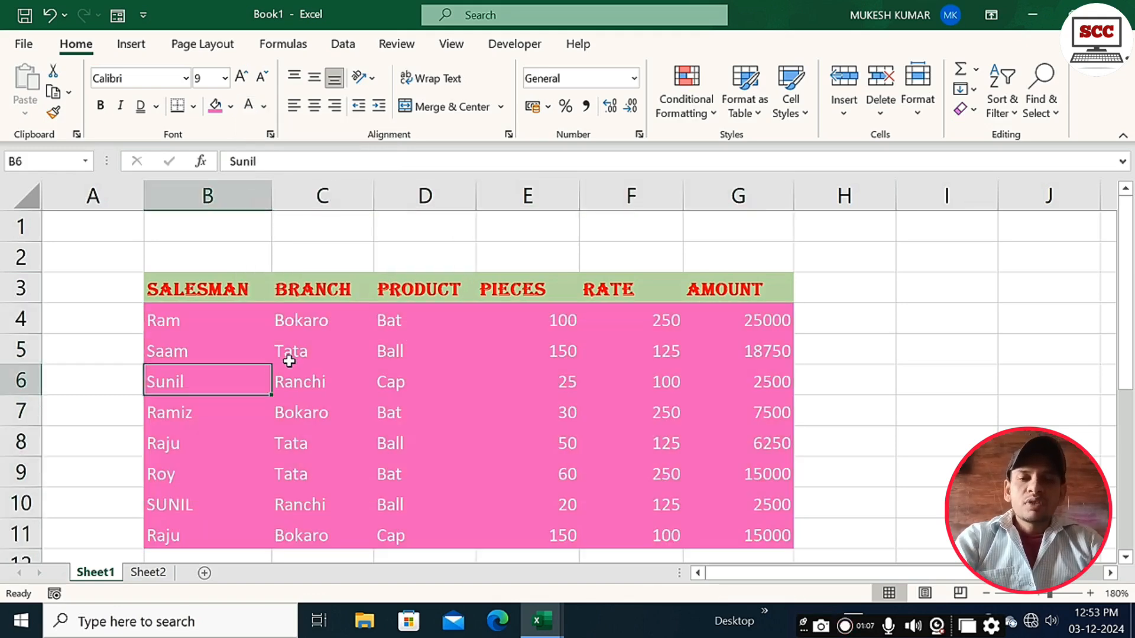